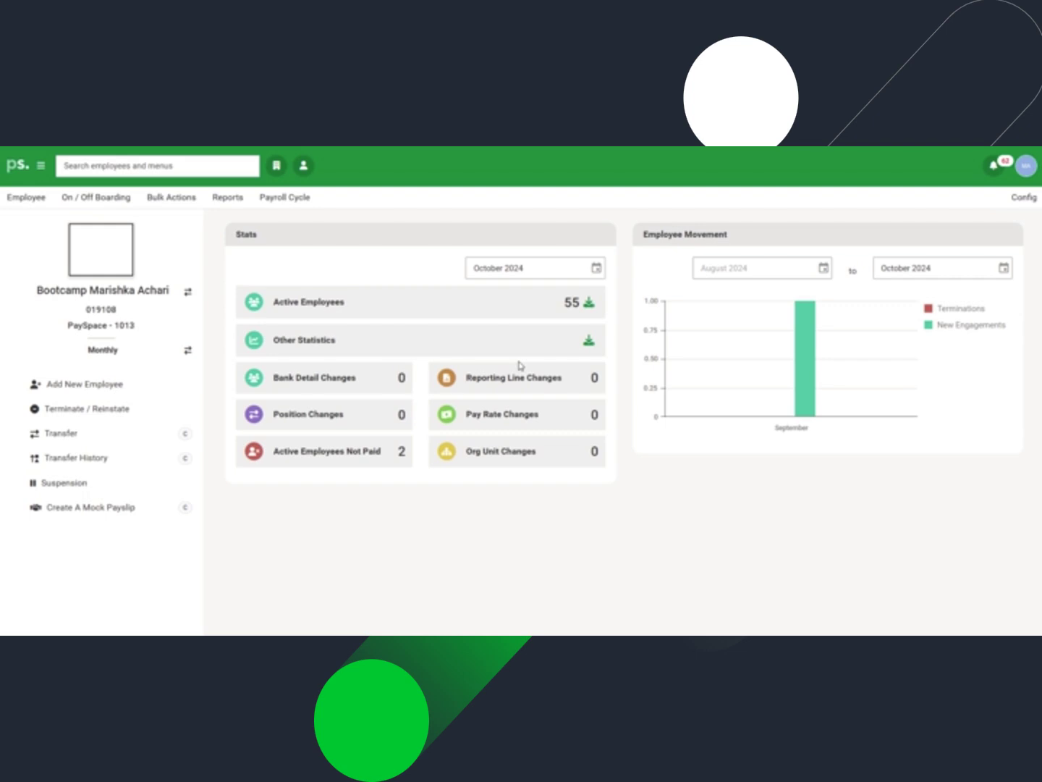
Go to the payroll cycle section and open the Cloud Room page.
{"action": "left_click", "coordinate": [286, 205]}
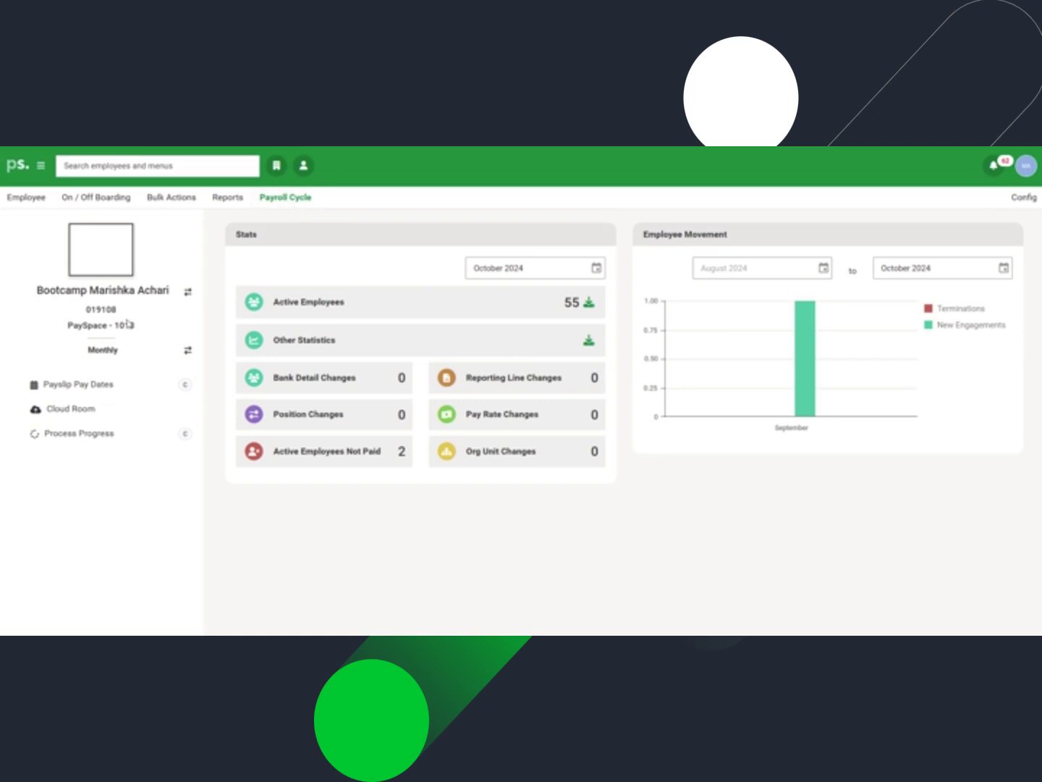
{"action": "left_click", "coordinate": [75, 412]}
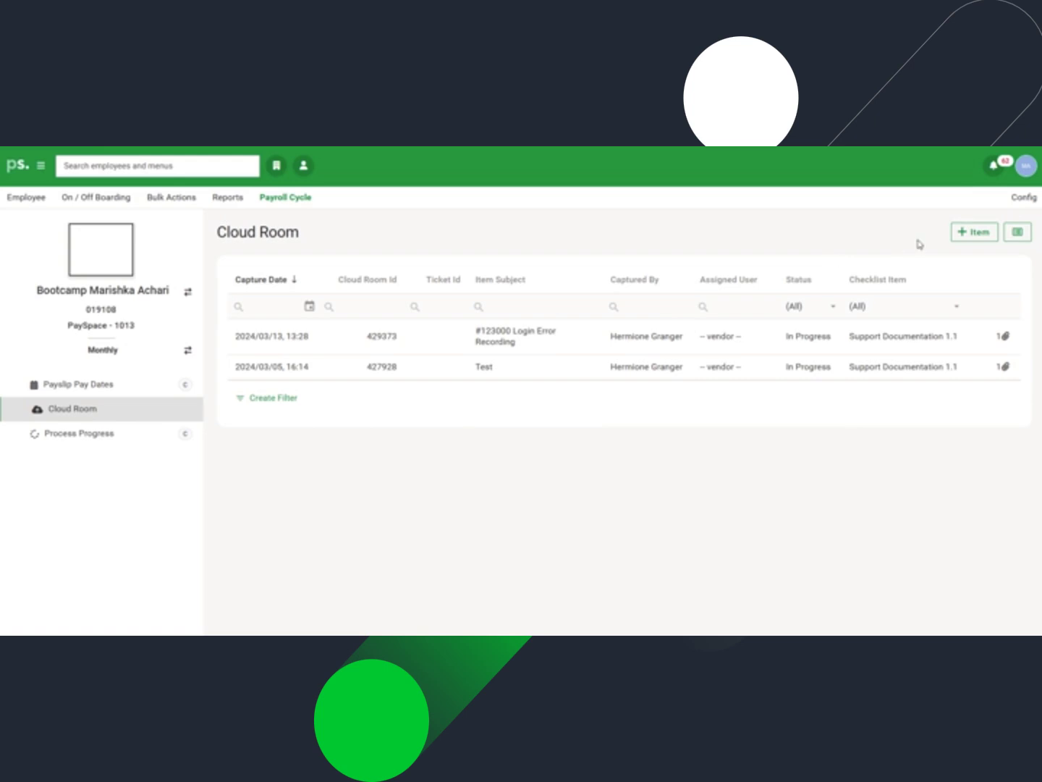
Start a new Cloud Room item with the subject 'Support Documentation'.
{"action": "left_click", "coordinate": [968, 239]}
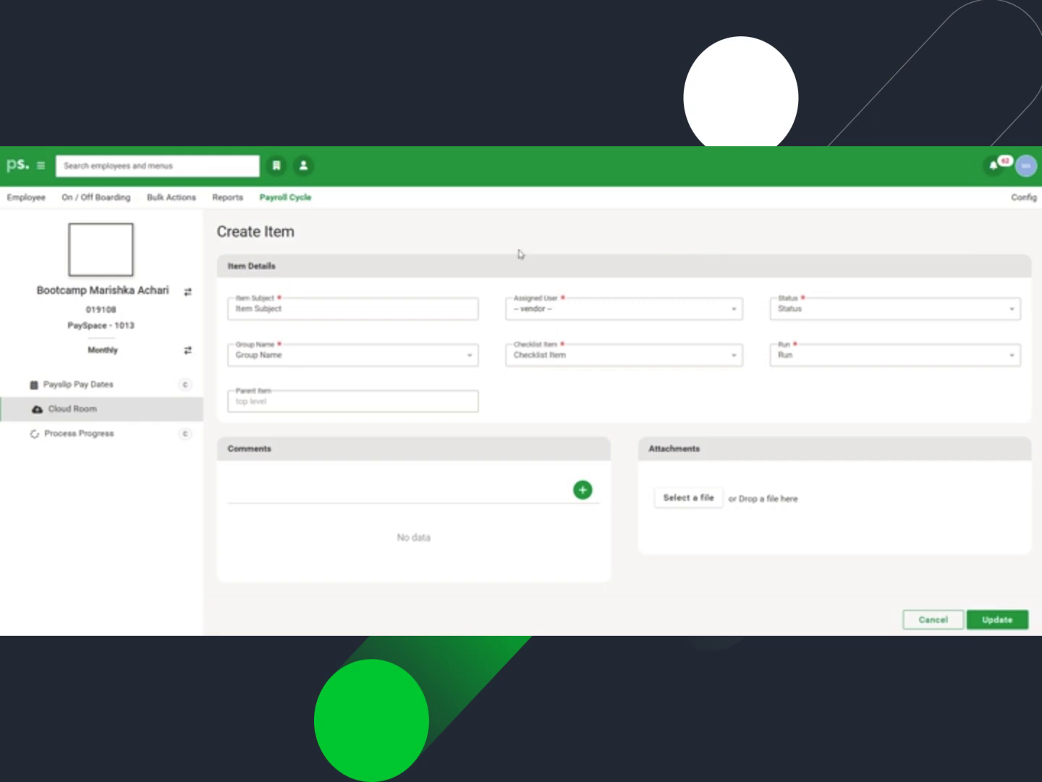
{"action": "left_click", "coordinate": [442, 308]}
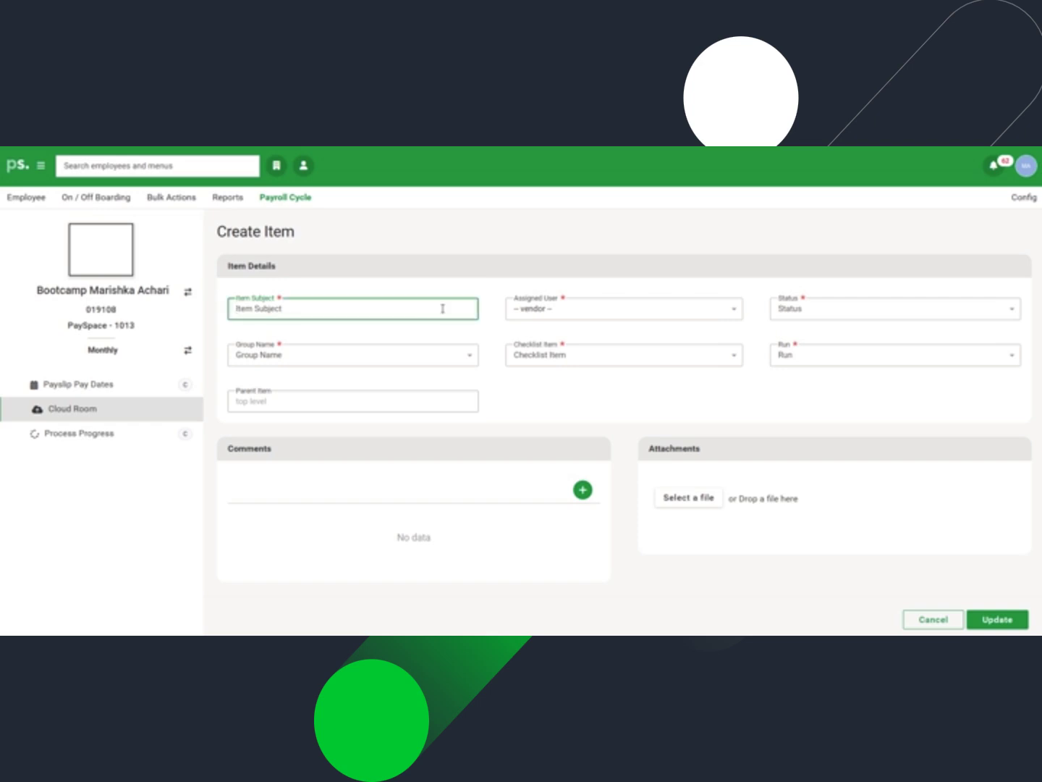
{"action": "type", "text": "Support Documentation"}
{"action": "left_click", "coordinate": [537, 309]}
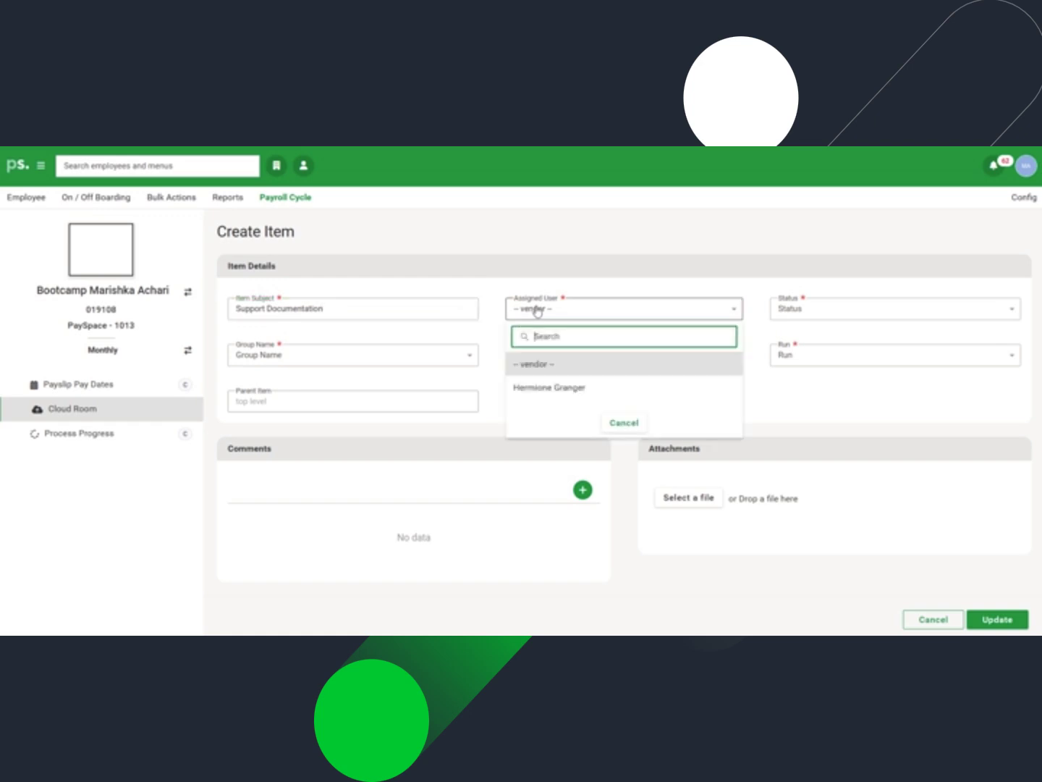
{"action": "left_click", "coordinate": [575, 364]}
{"action": "left_click", "coordinate": [584, 317]}
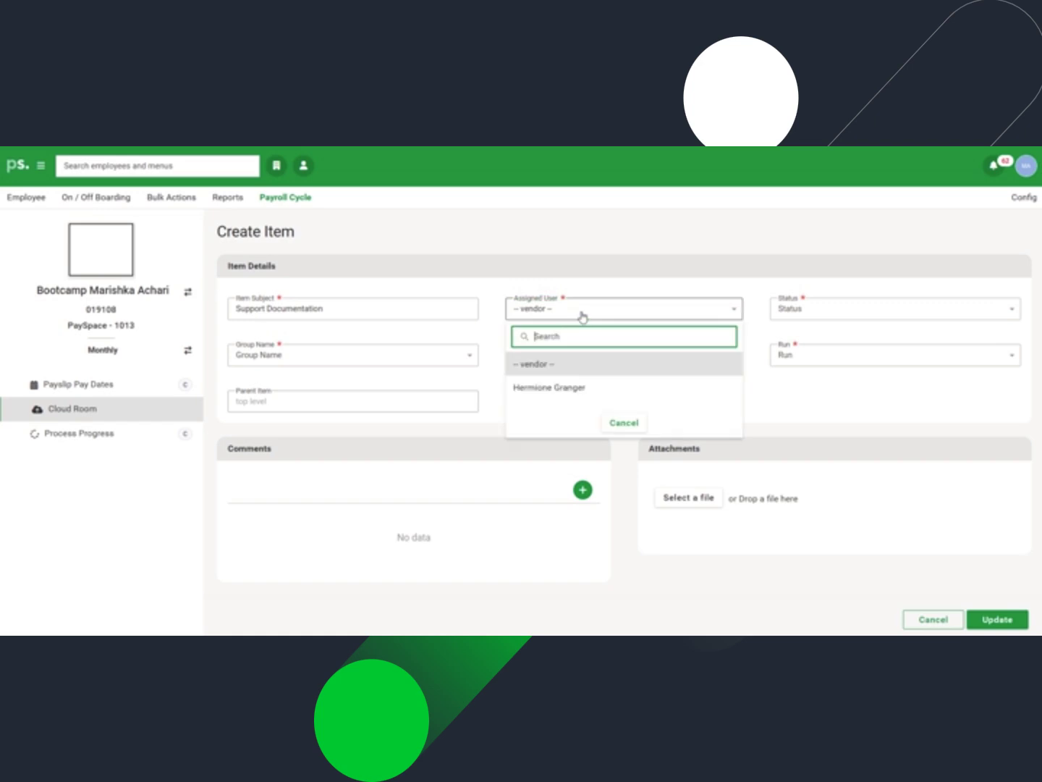
{"action": "left_click", "coordinate": [583, 391]}
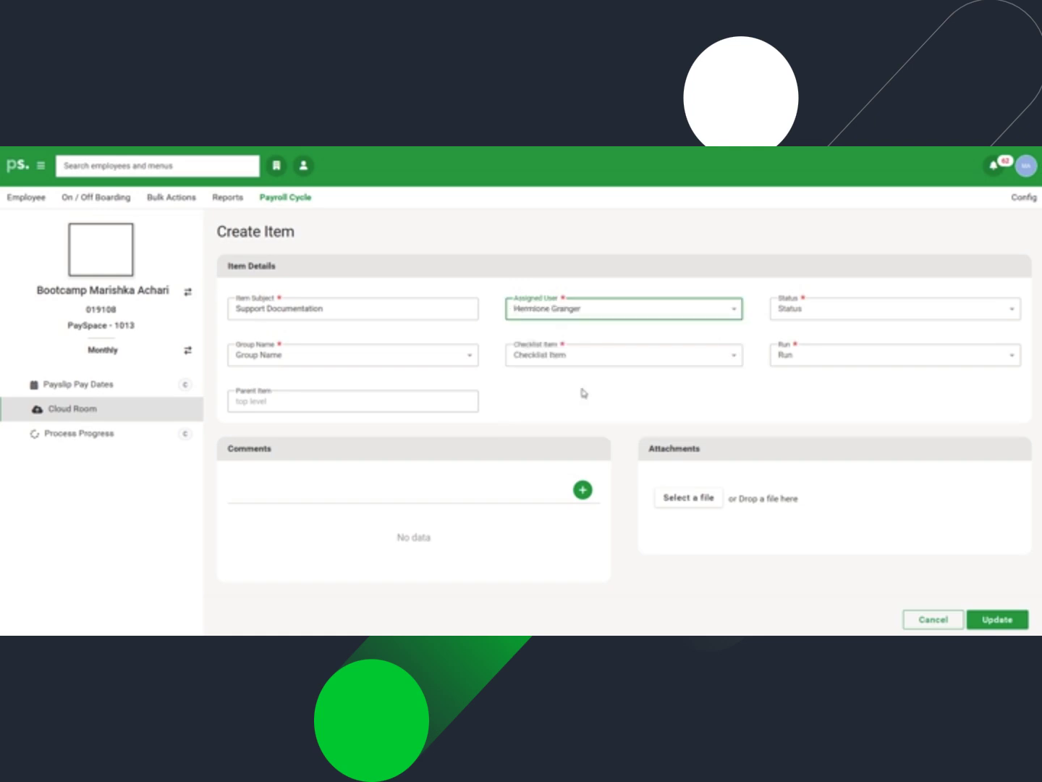
{"action": "left_click", "coordinate": [581, 317]}
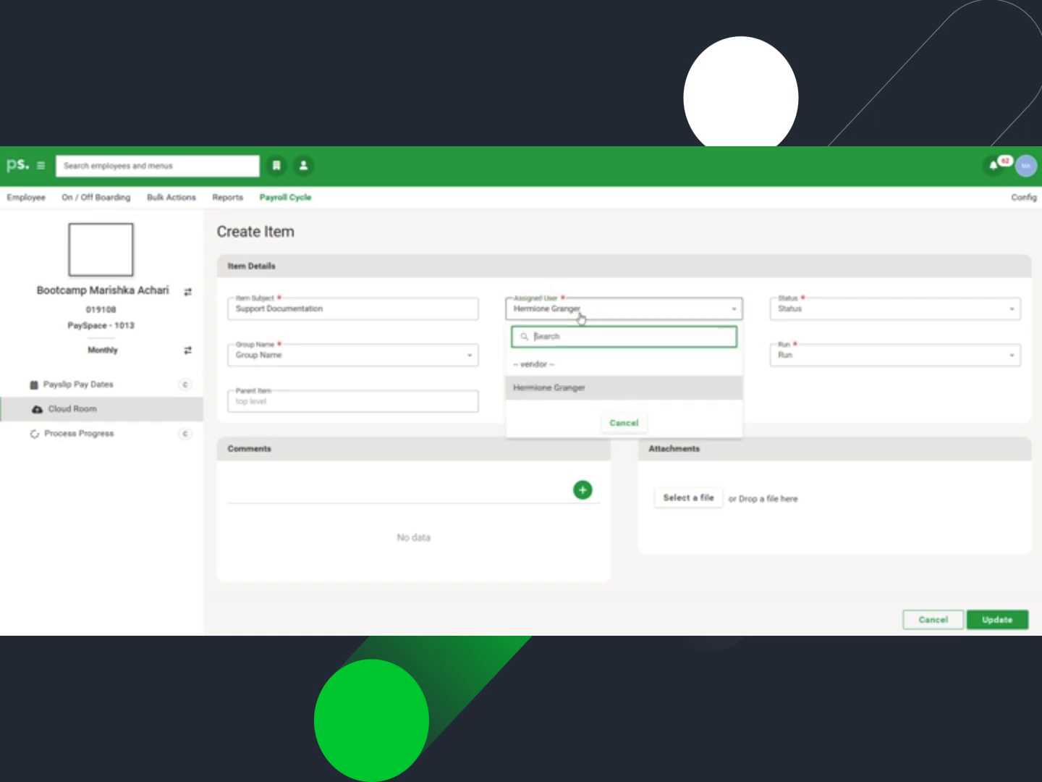
{"action": "left_click", "coordinate": [565, 366]}
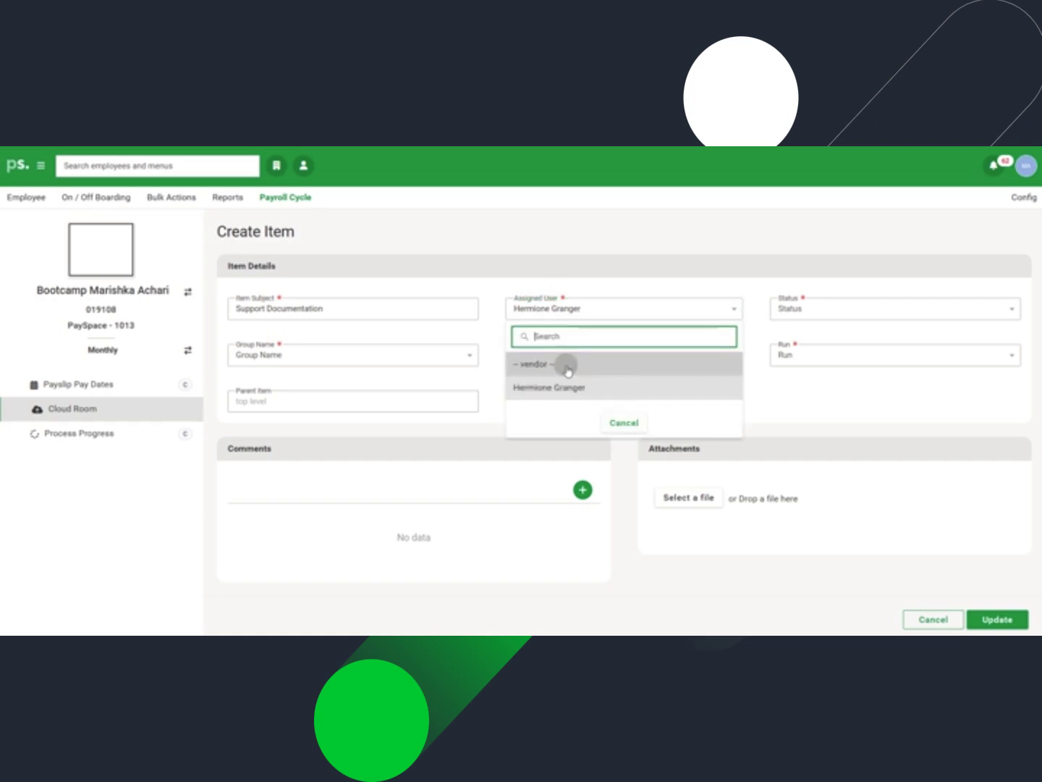
Set the item status to In Progress and the group to Support Documentation 1.1.
{"action": "left_click", "coordinate": [790, 317]}
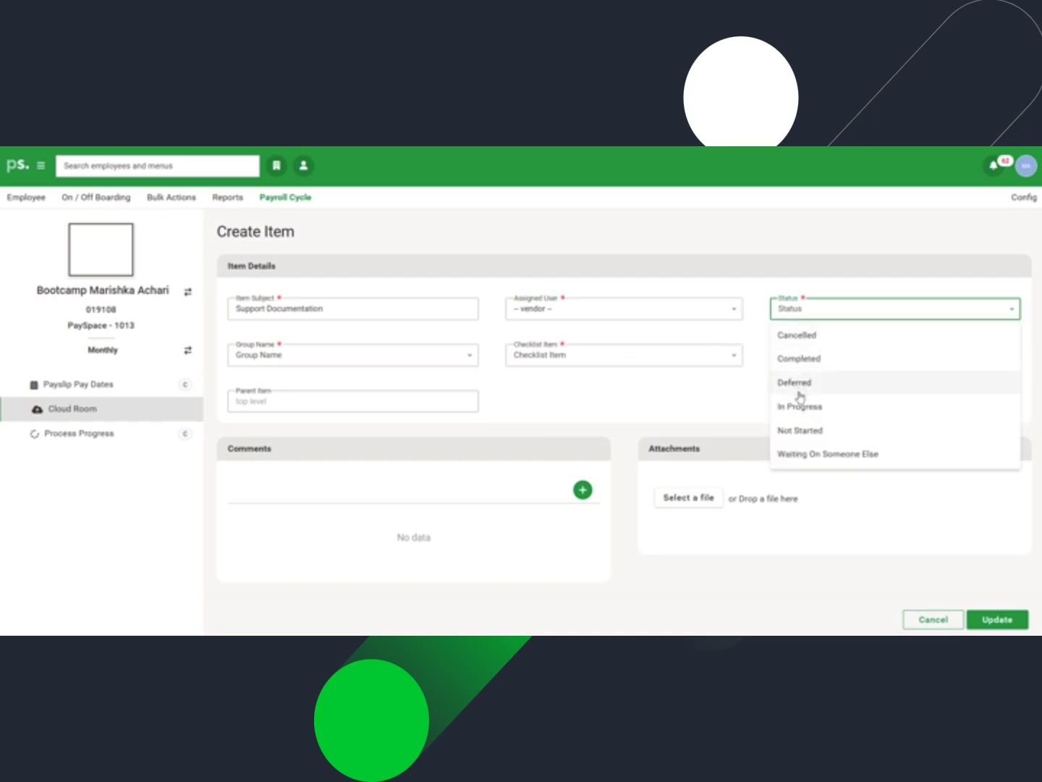
{"action": "left_click", "coordinate": [799, 406]}
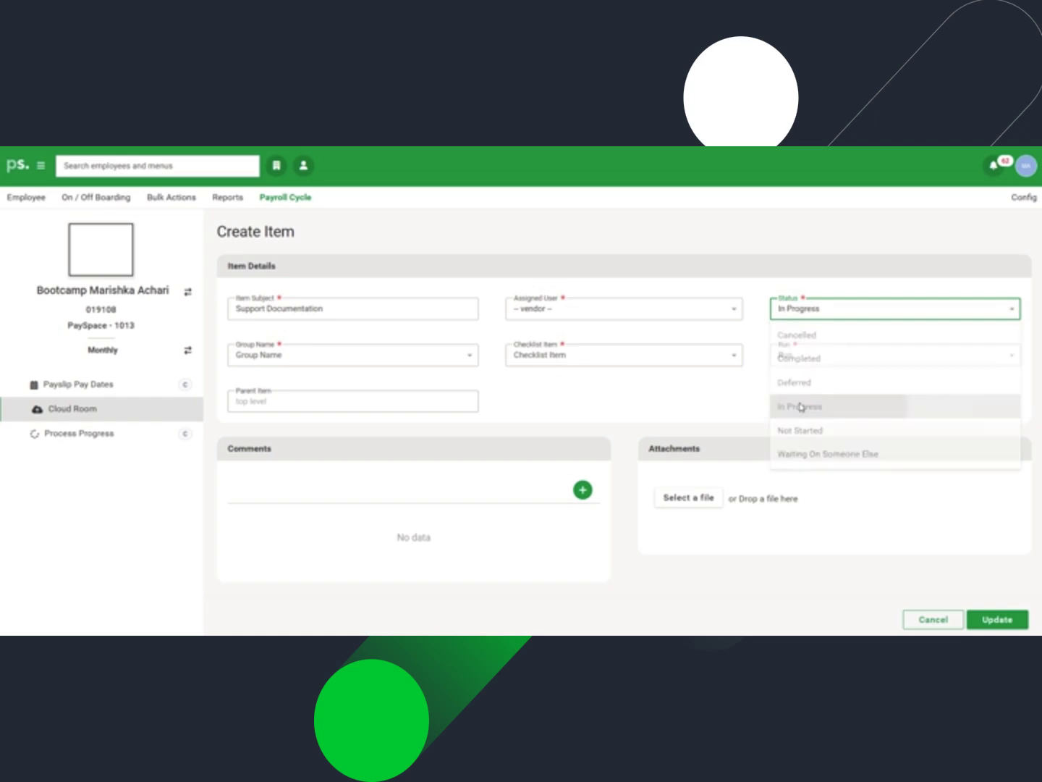
{"action": "left_click", "coordinate": [454, 359]}
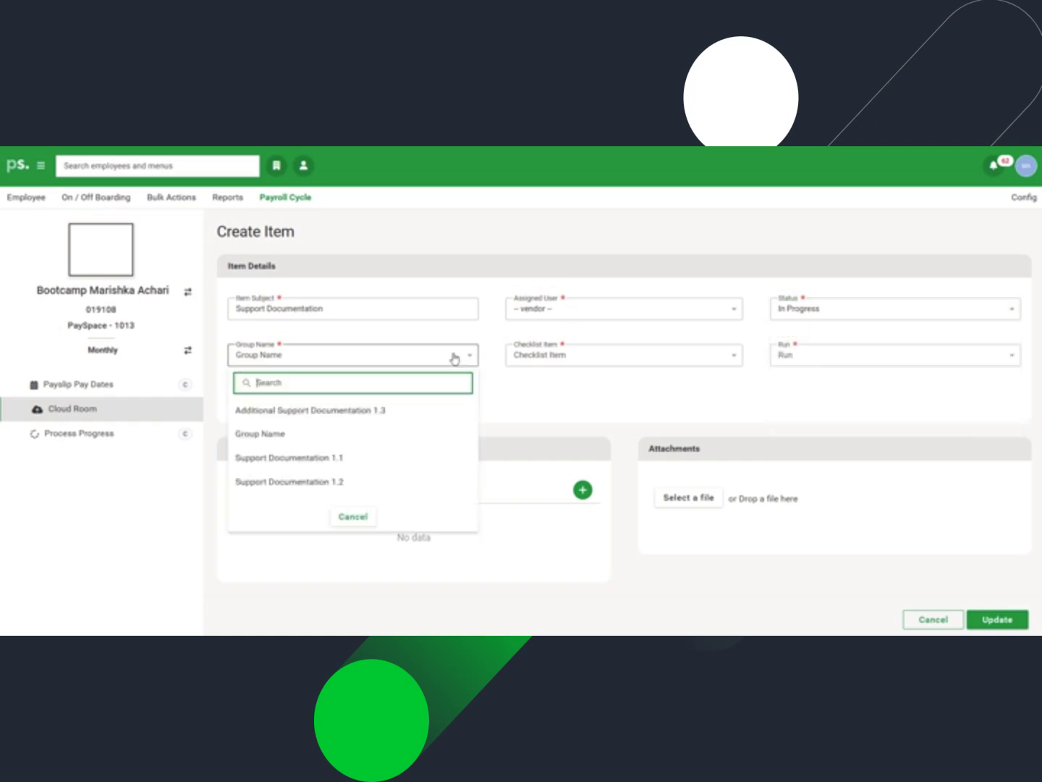
{"action": "left_click", "coordinate": [314, 458]}
Choose checklist item Support Documentation 1.1 and run October - 2024.
{"action": "left_click", "coordinate": [543, 356]}
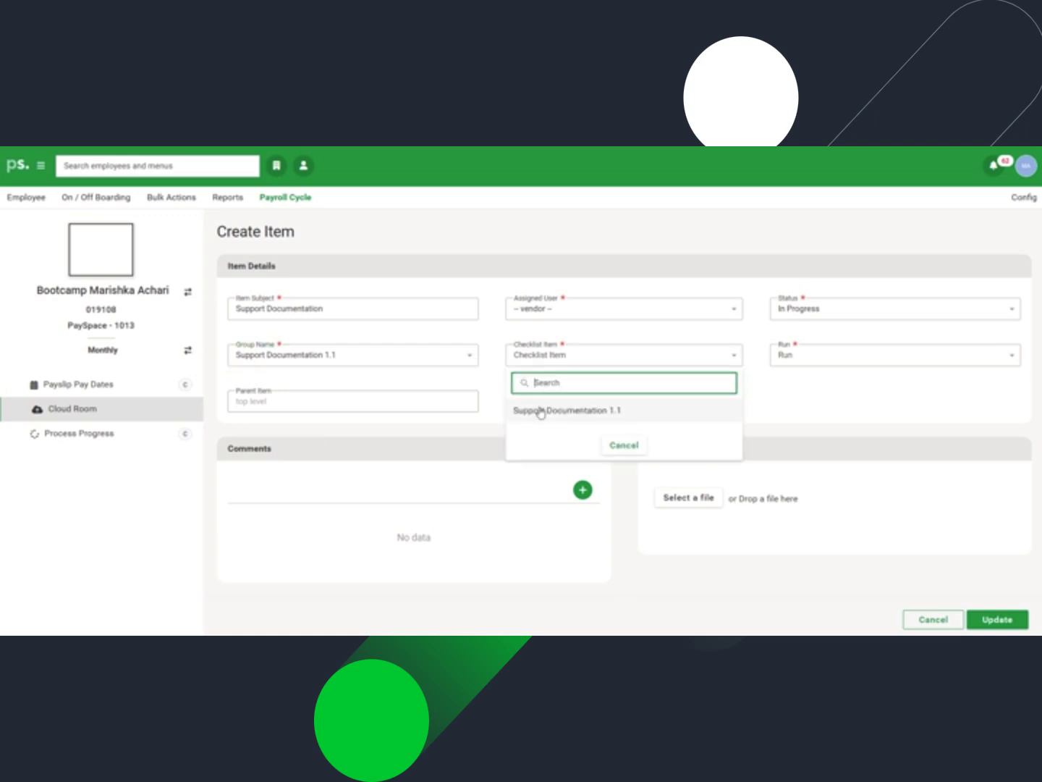
{"action": "left_click", "coordinate": [540, 412]}
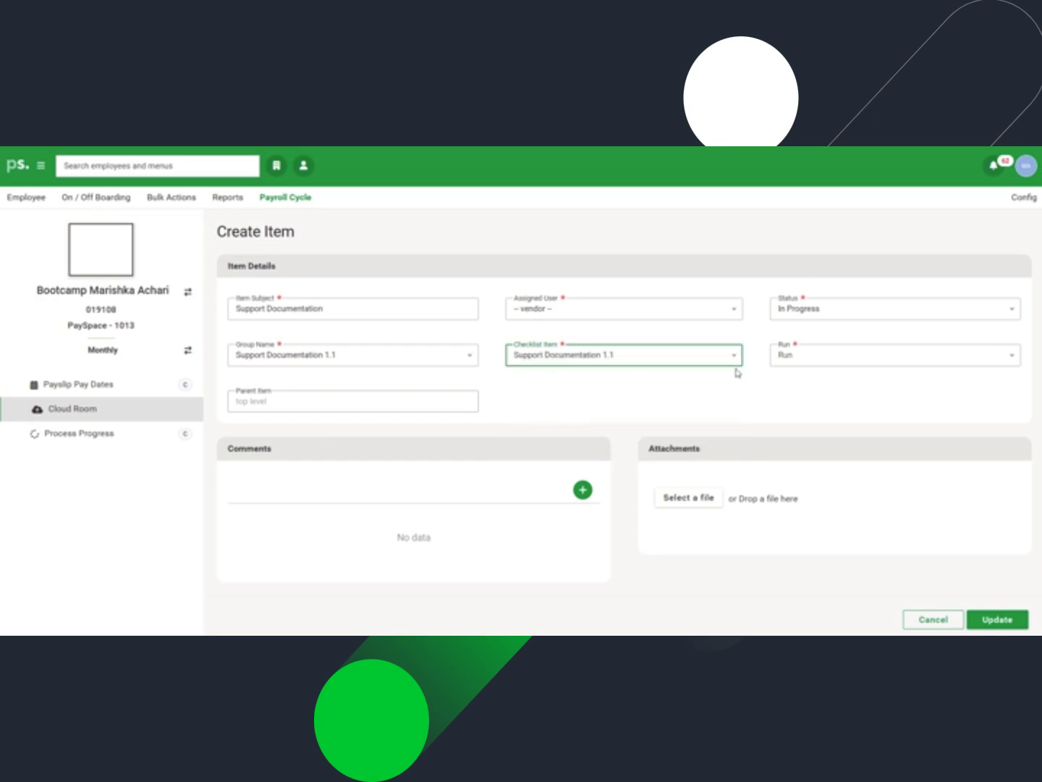
{"action": "left_click", "coordinate": [803, 363]}
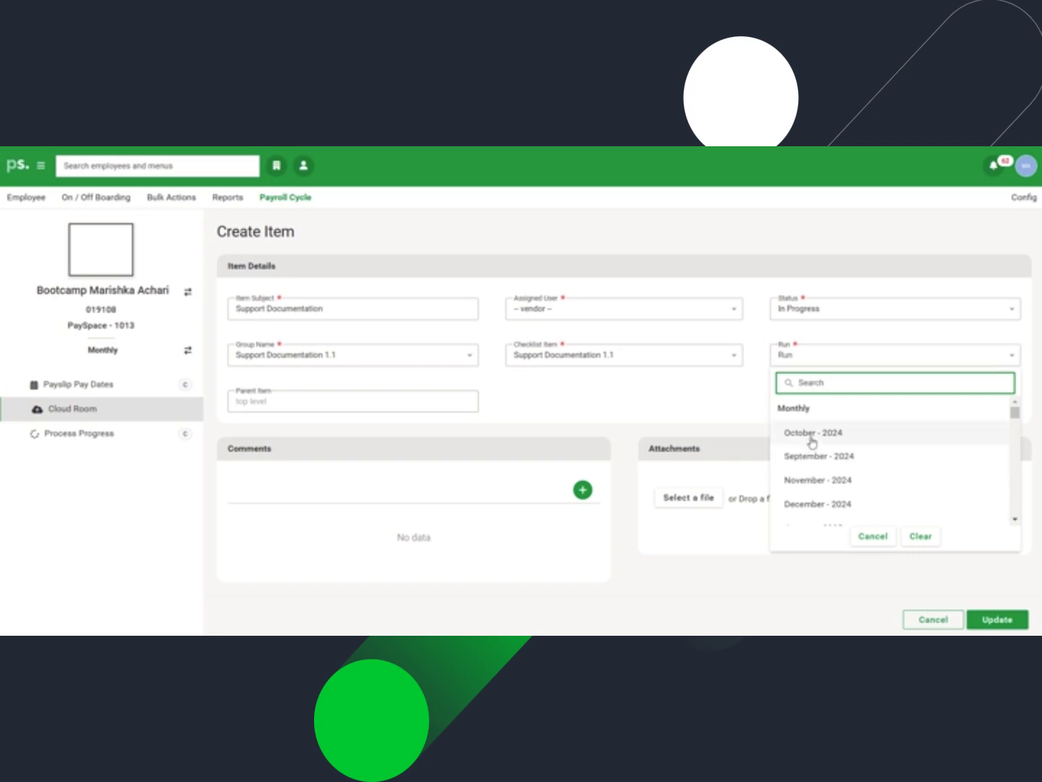
{"action": "left_click", "coordinate": [812, 434]}
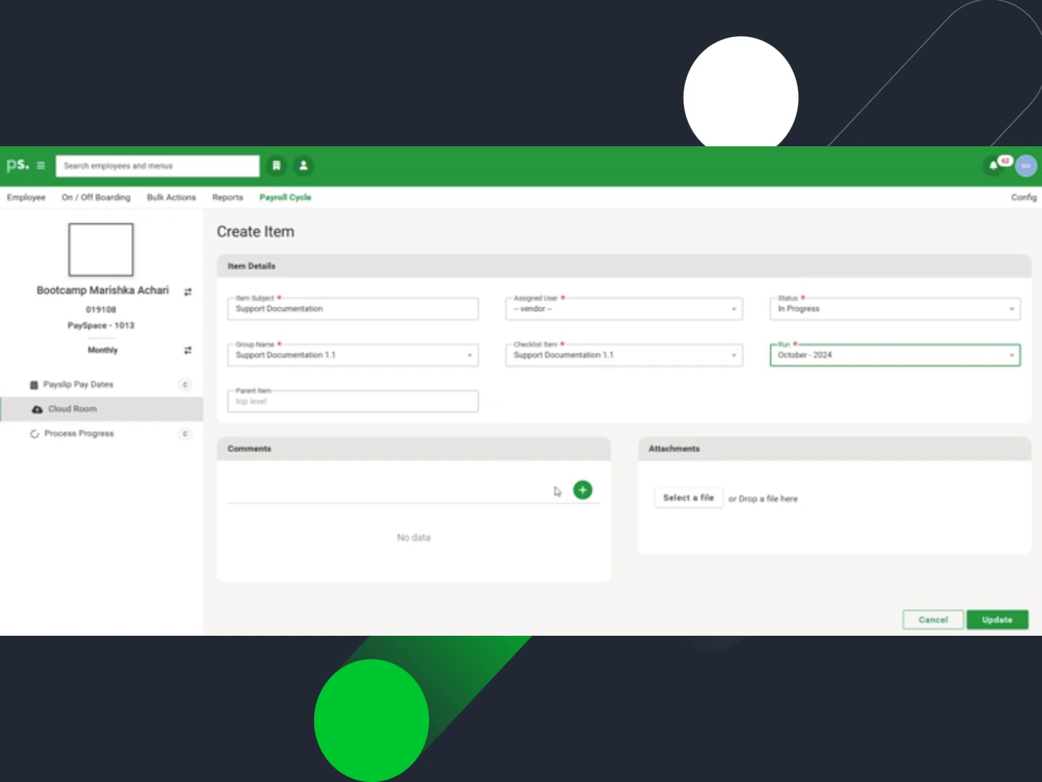
Add and save the comment 'Document for the Support Department ticket' with the ticket number.
{"action": "left_click", "coordinate": [582, 490]}
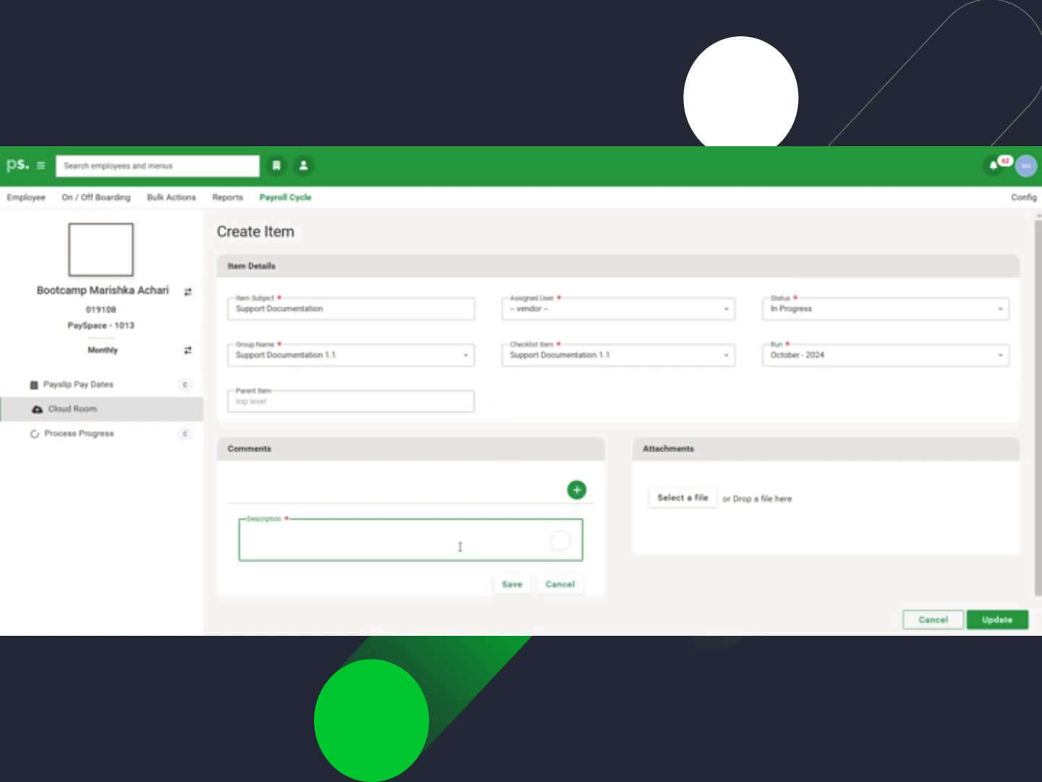
{"action": "type", "text": "Document for the Support Departme"}
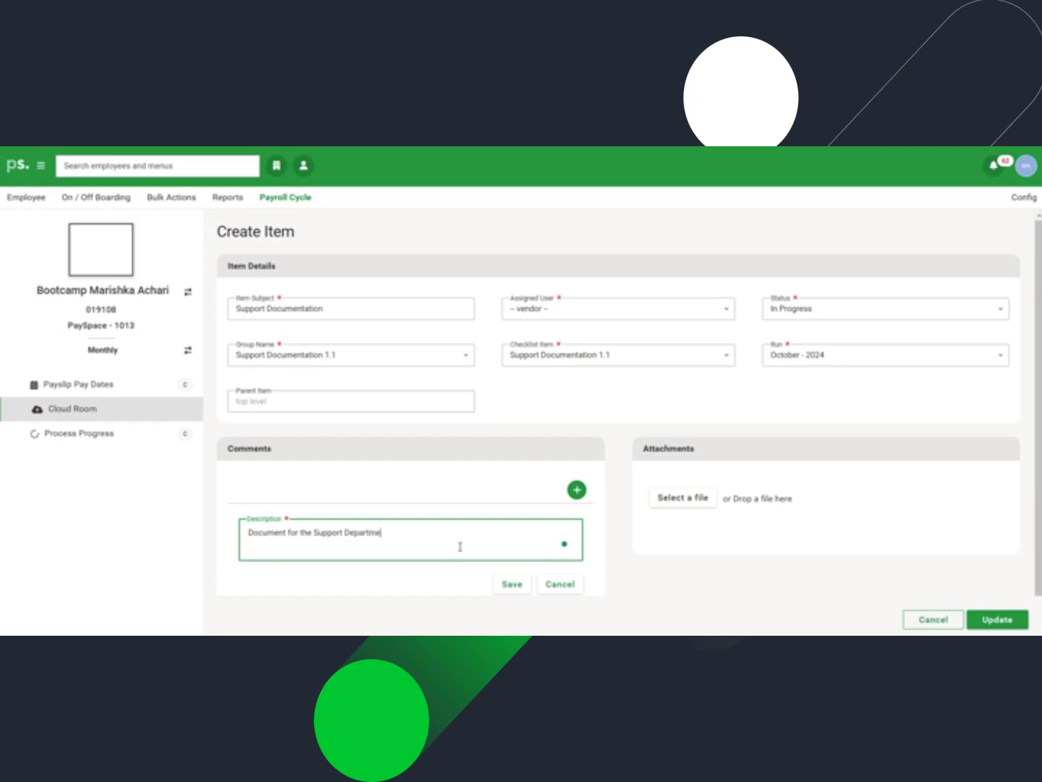
{"action": "type", "text": "nt thcket 123456"}
{"action": "left_click", "coordinate": [511, 584]}
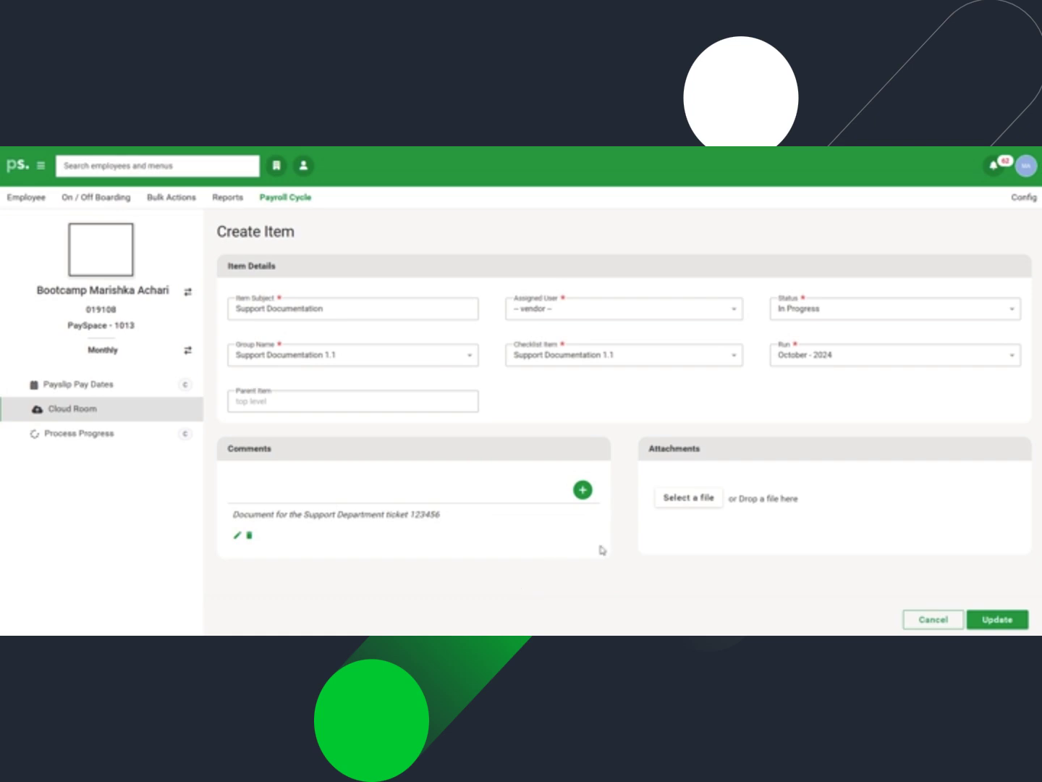
Attach the PDF 'Completed Document for PaySpace Support' to the item.
{"action": "left_click", "coordinate": [669, 509]}
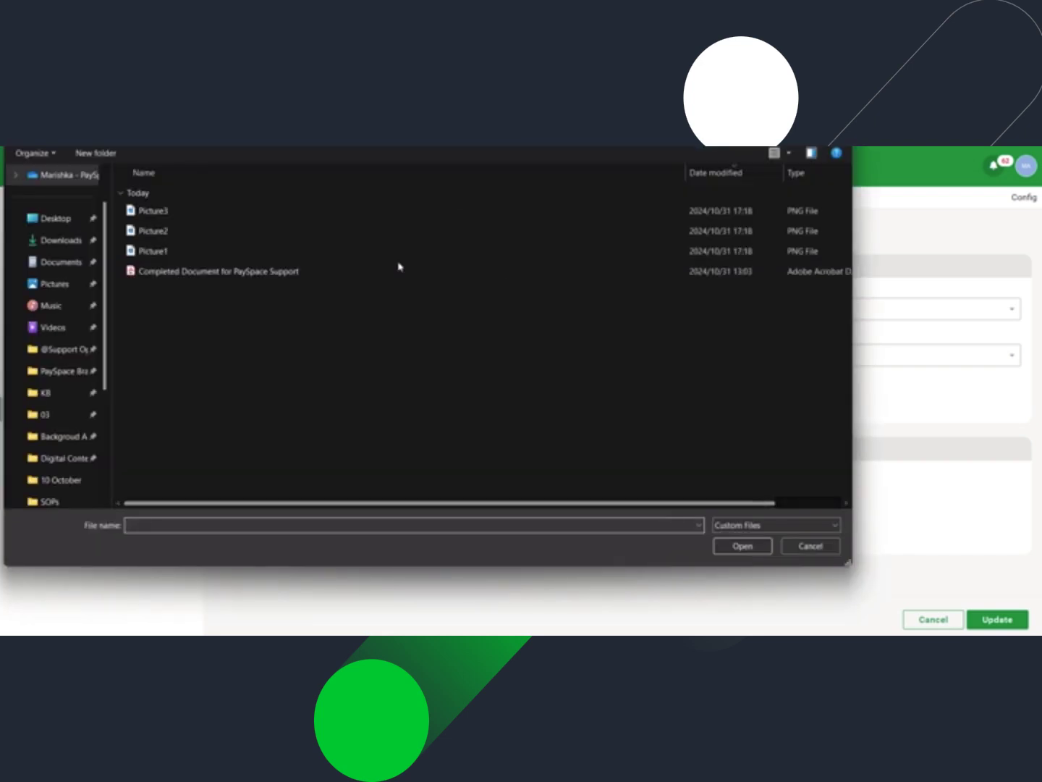
{"action": "left_click", "coordinate": [394, 271]}
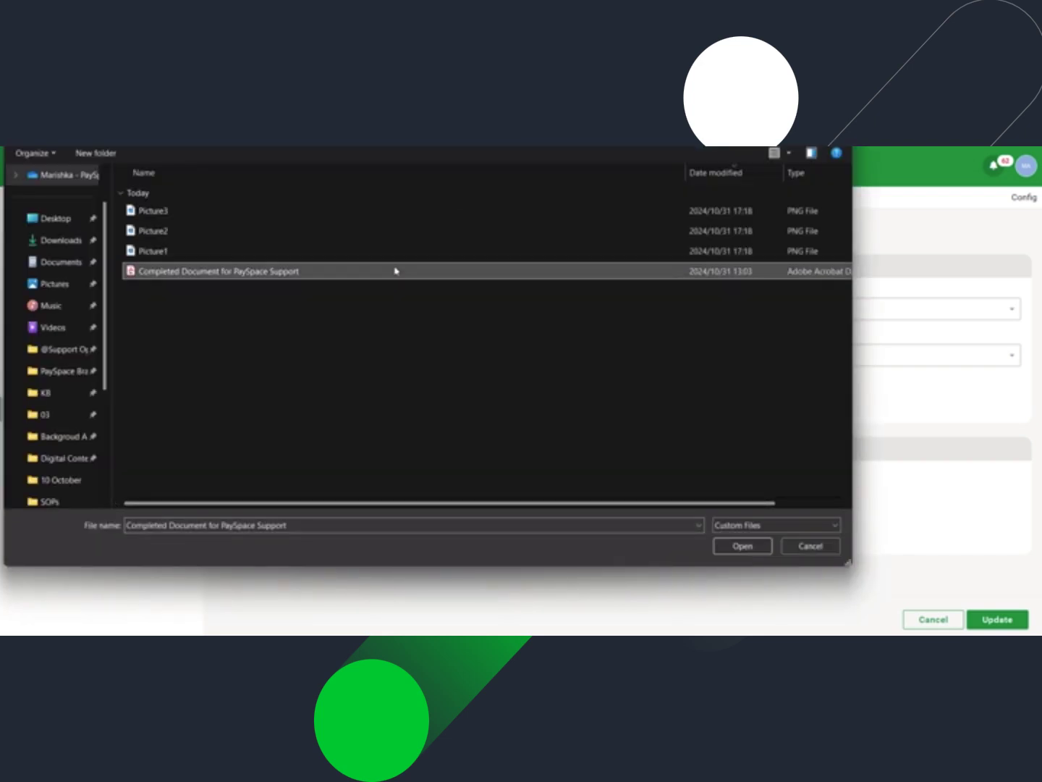
{"action": "left_click", "coordinate": [742, 545]}
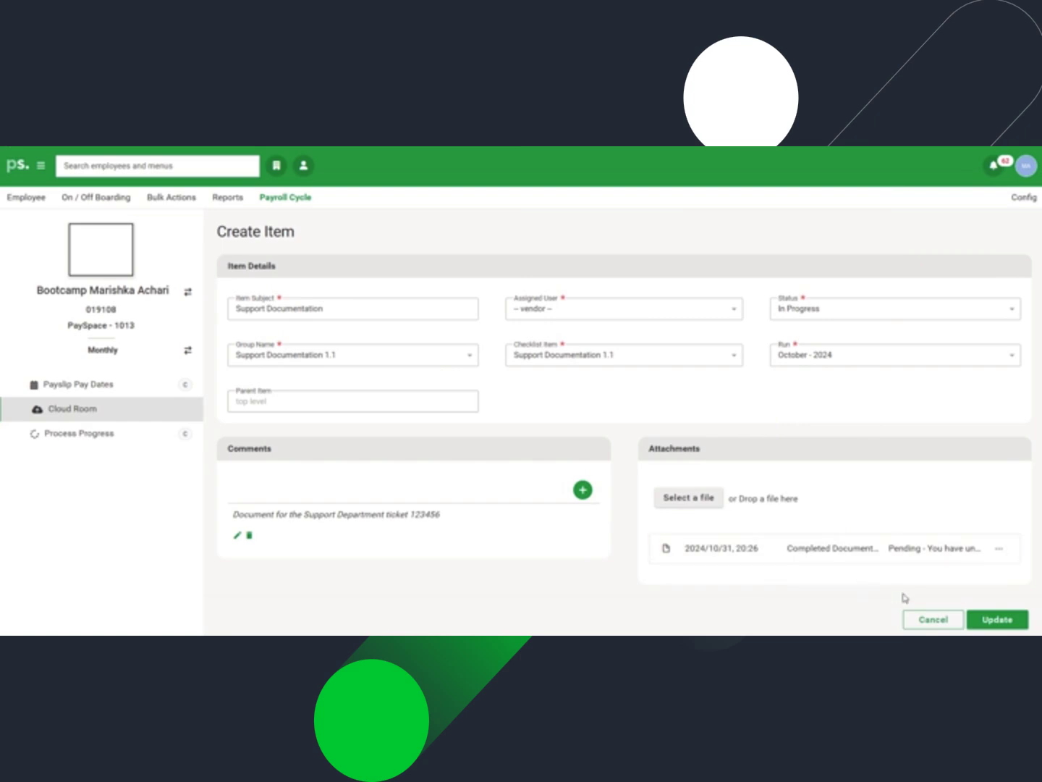
Save the Support Documentation item with Update.
{"action": "left_click", "coordinate": [991, 619]}
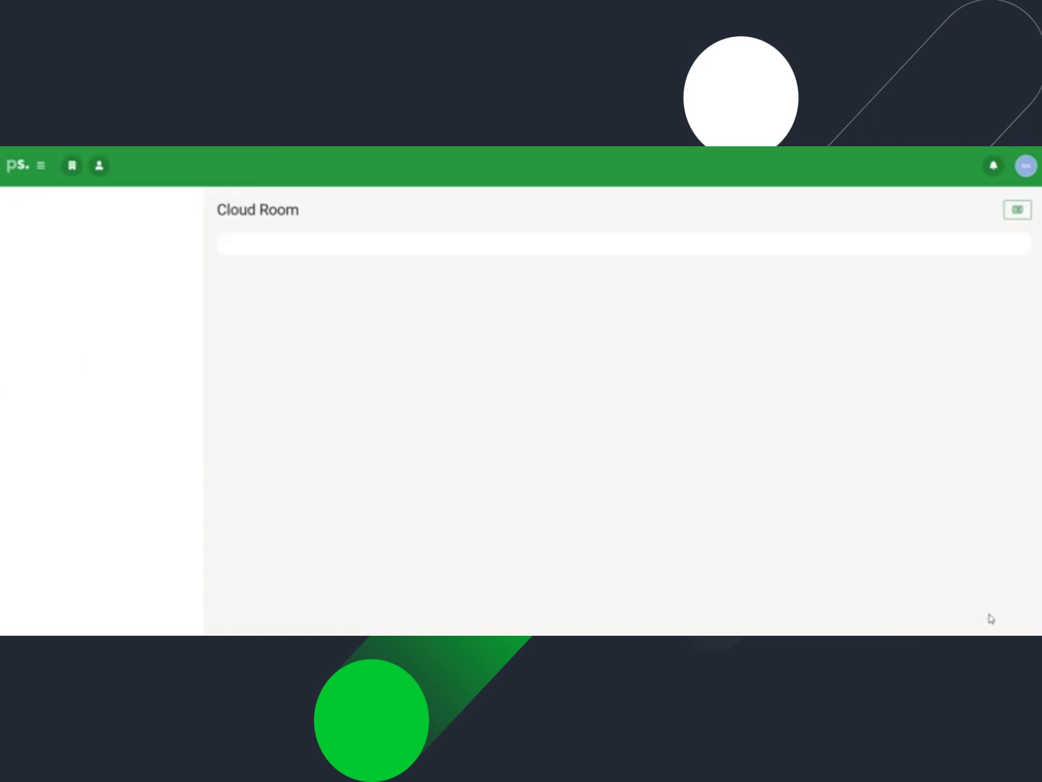